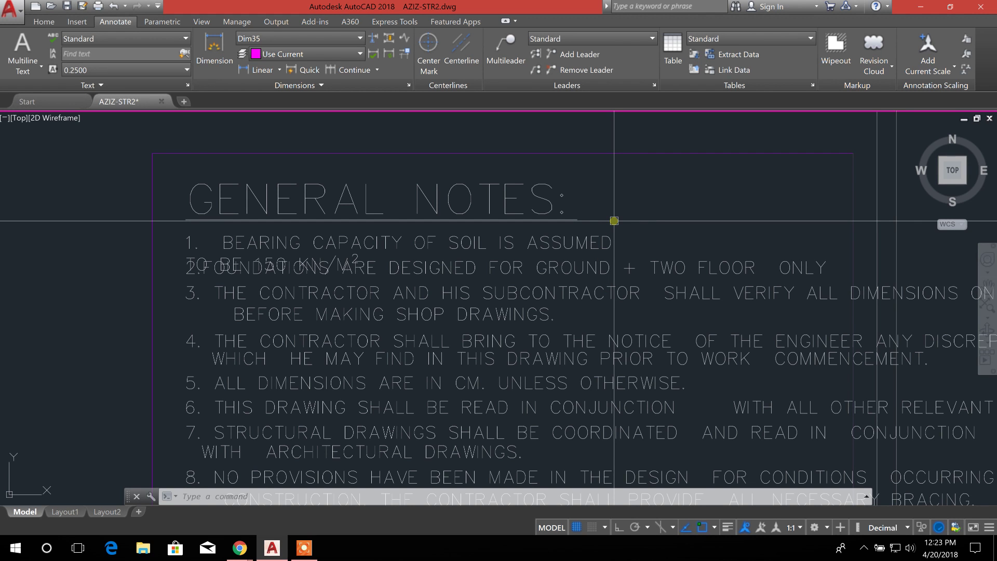
- Pan and zoom around the General Notes block to read the notes
middle_drag(541, 267, 523, 253)
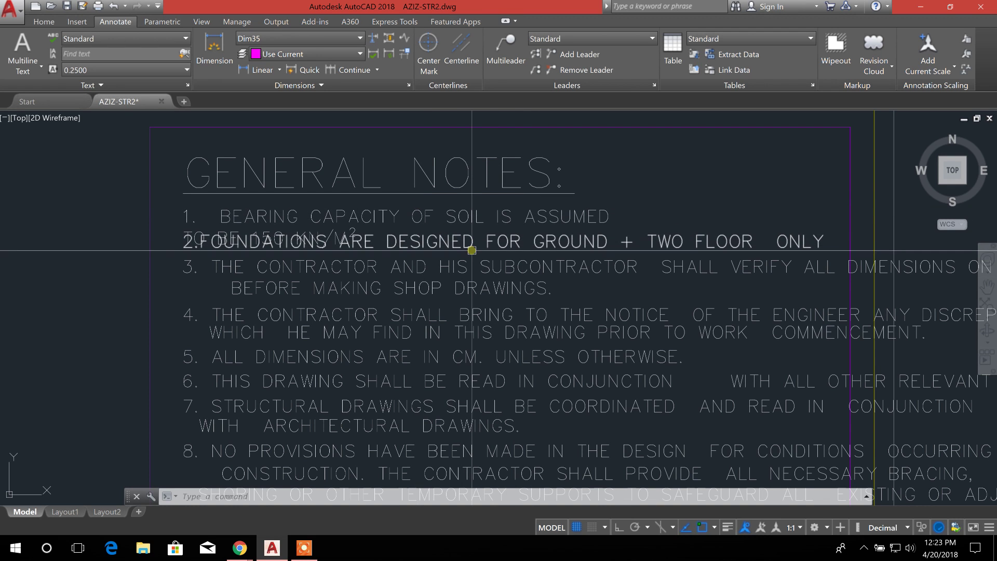
scroll(472, 250, down, 2)
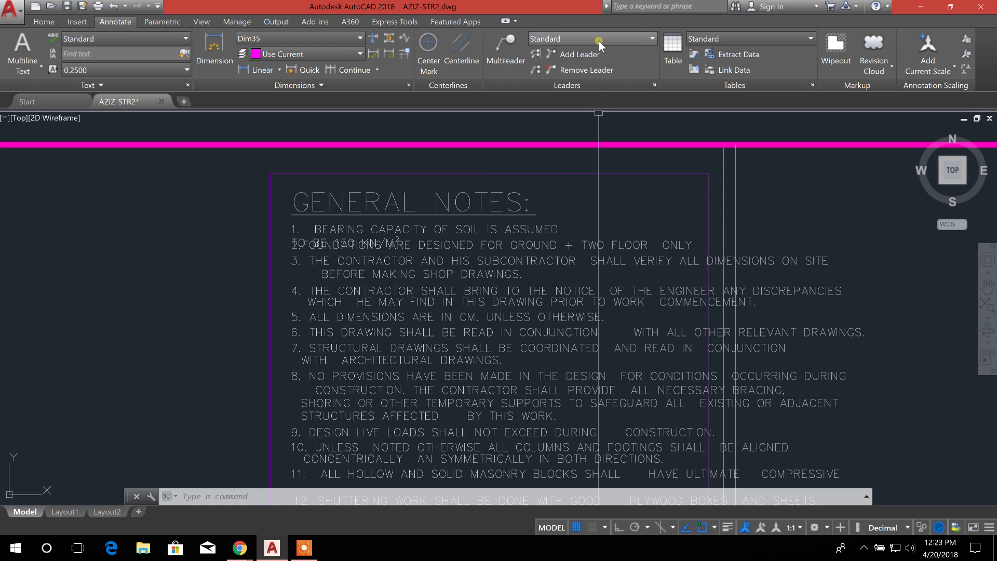
scroll(501, 291, down, 2)
scroll(501, 291, down, 2)
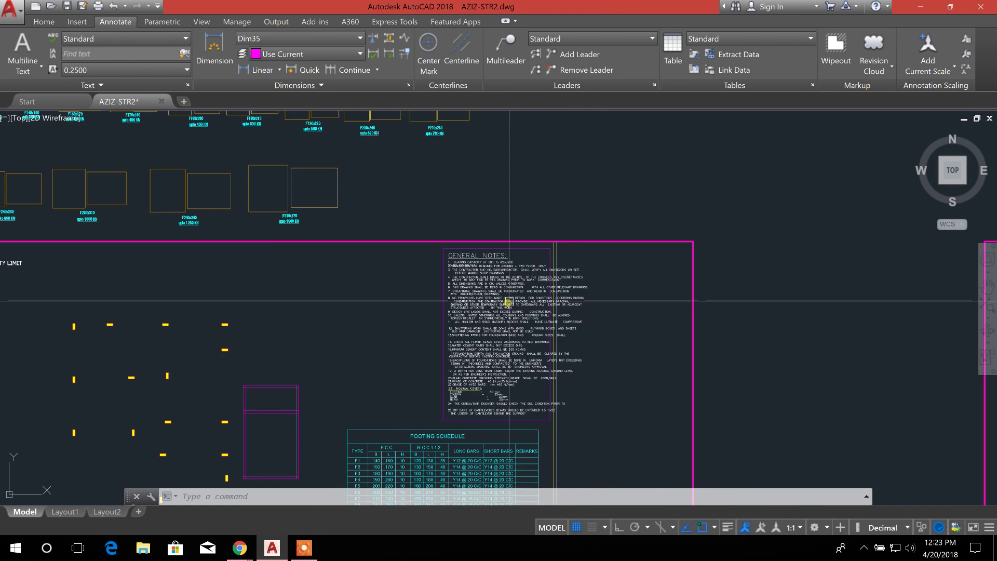
scroll(483, 364, down, 1)
middle_drag(478, 371, 474, 327)
scroll(474, 311, up, 4)
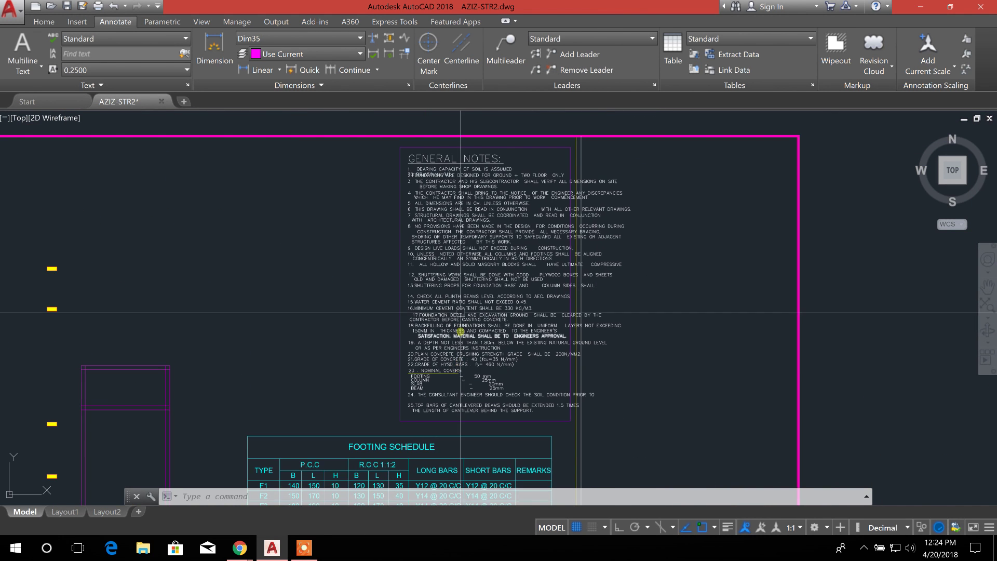
mouse_move(473, 178)
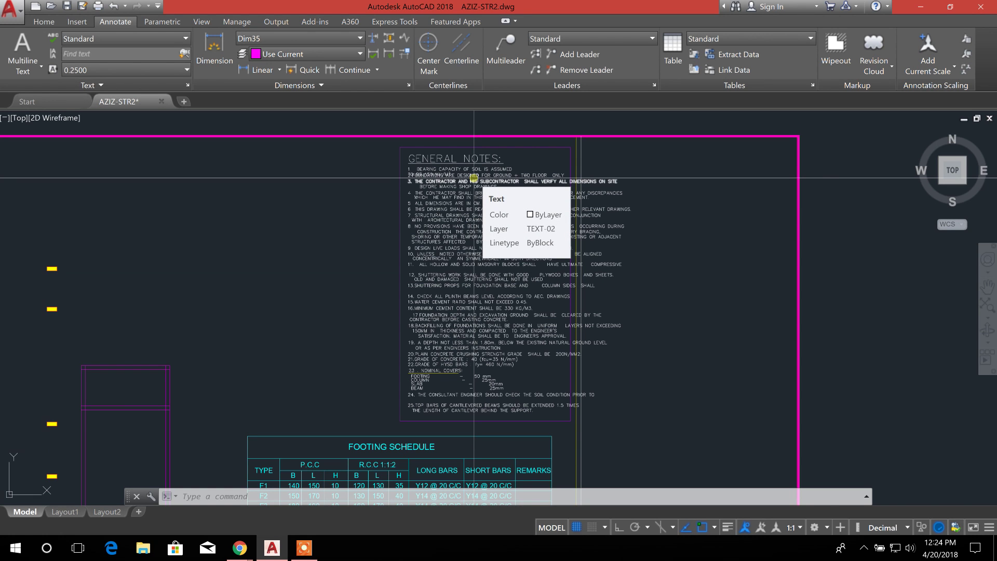
scroll(474, 177, up, 3)
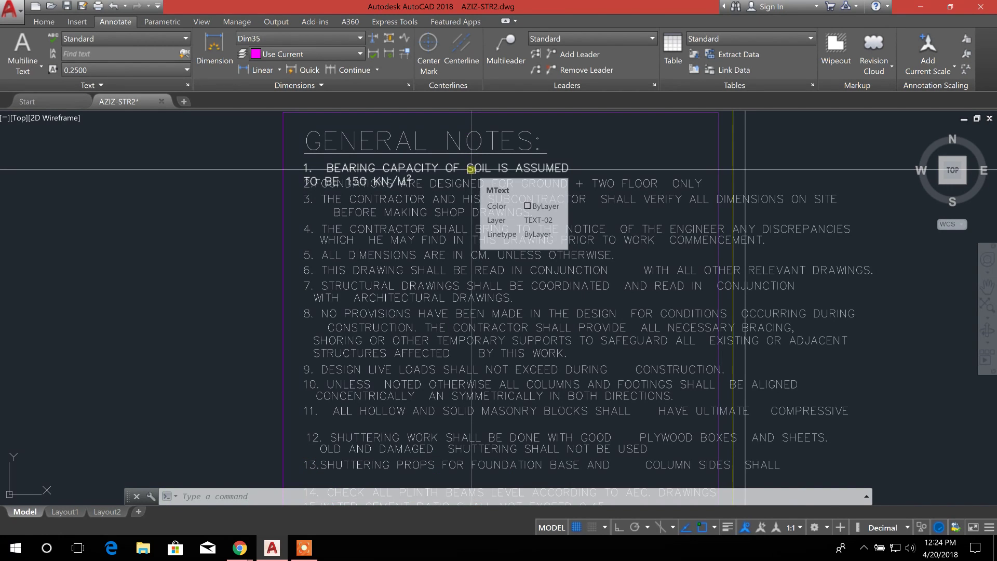
key(Escape)
key(Escape)
scroll(471, 169, down, 3)
scroll(439, 332, down, 4)
middle_drag(439, 331, 445, 310)
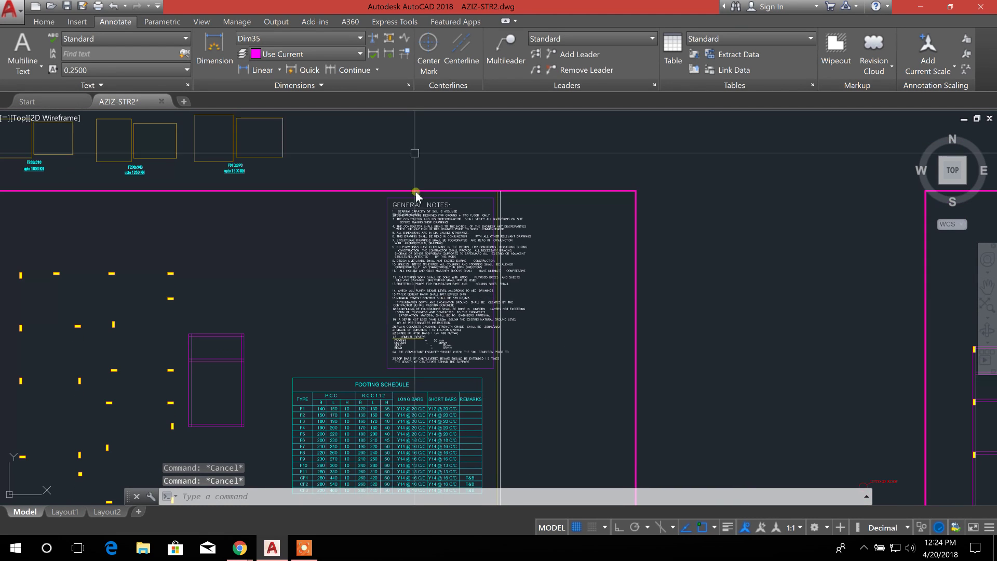
scroll(394, 220, up, 3)
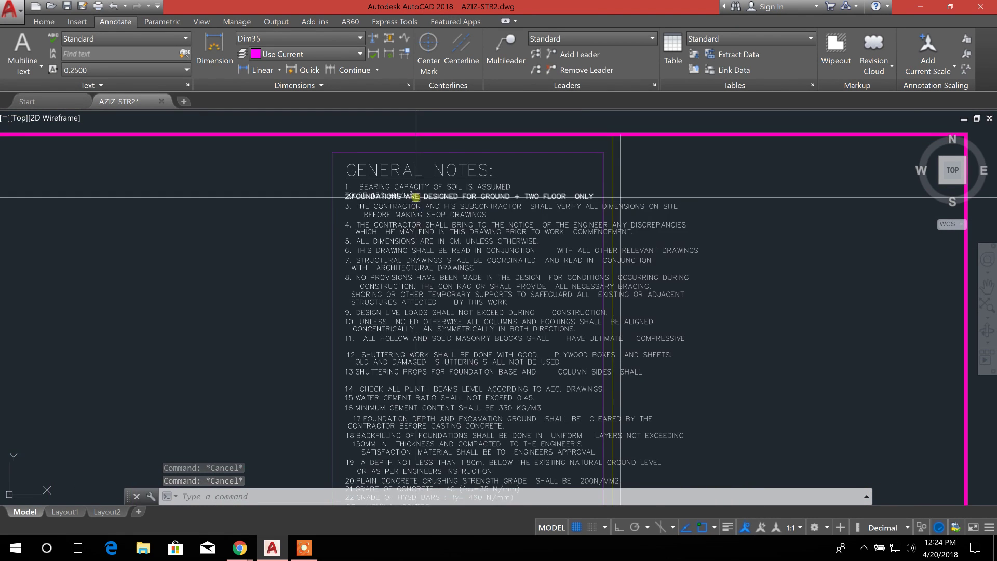
scroll(392, 228, up, 1)
scroll(390, 235, up, 3)
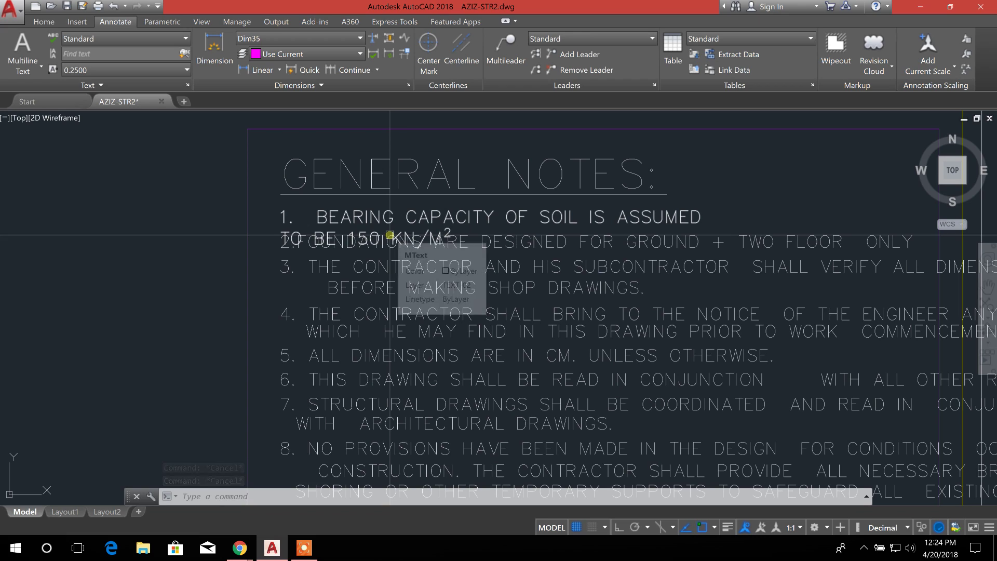
scroll(400, 241, down, 8)
scroll(411, 249, up, 4)
scroll(411, 249, up, 1)
scroll(416, 291, up, 1)
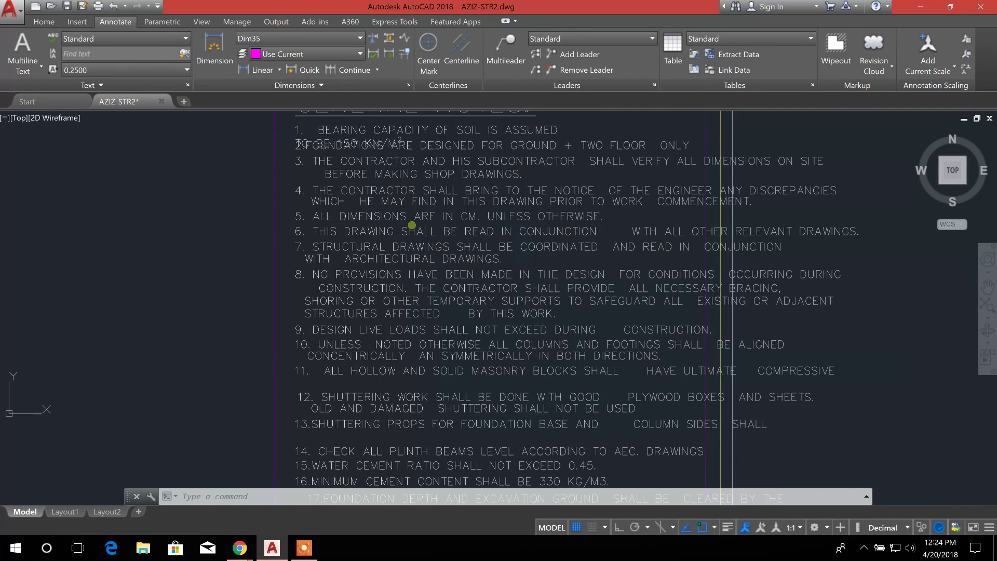
scroll(421, 351, down, 2)
scroll(373, 158, up, 2)
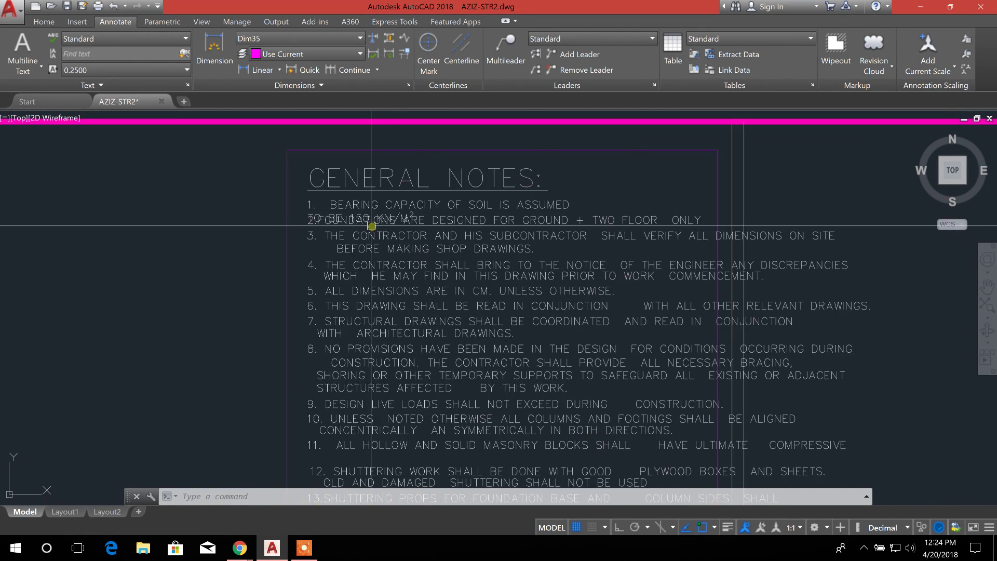
scroll(373, 158, up, 4)
- Select note 1 to inspect it, then review notes 18–25 and the Footing Schedule
click(469, 211)
key(Escape)
key(Escape)
scroll(469, 211, down, 4)
scroll(475, 244, down, 1)
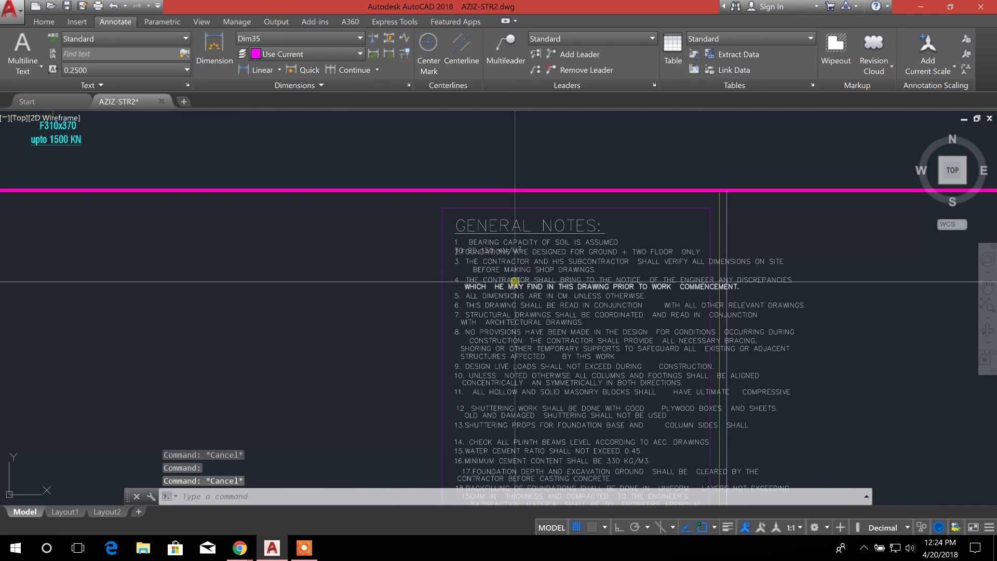
scroll(481, 282, up, 3)
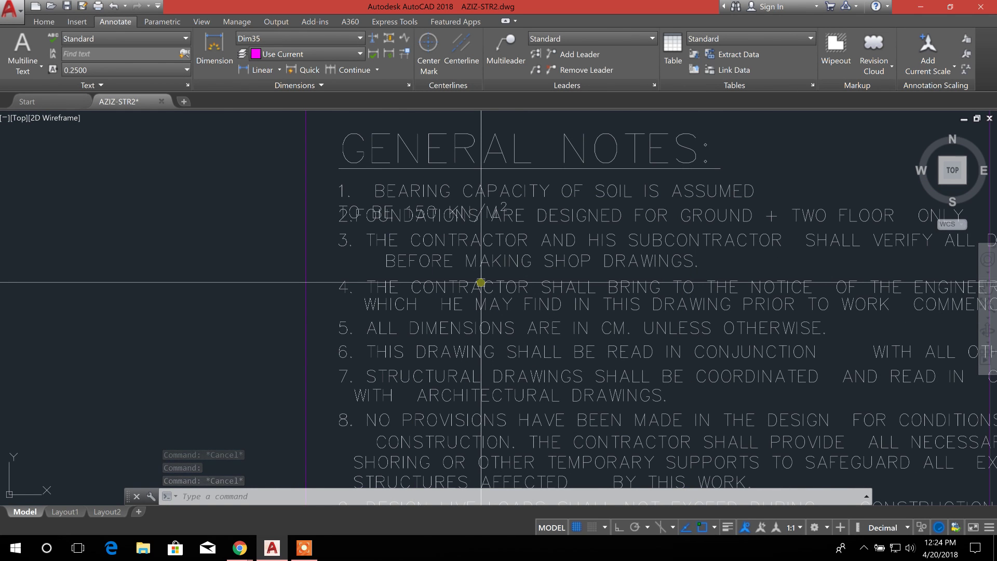
scroll(481, 282, down, 1)
scroll(416, 278, up, 1)
middle_drag(402, 276, 337, 274)
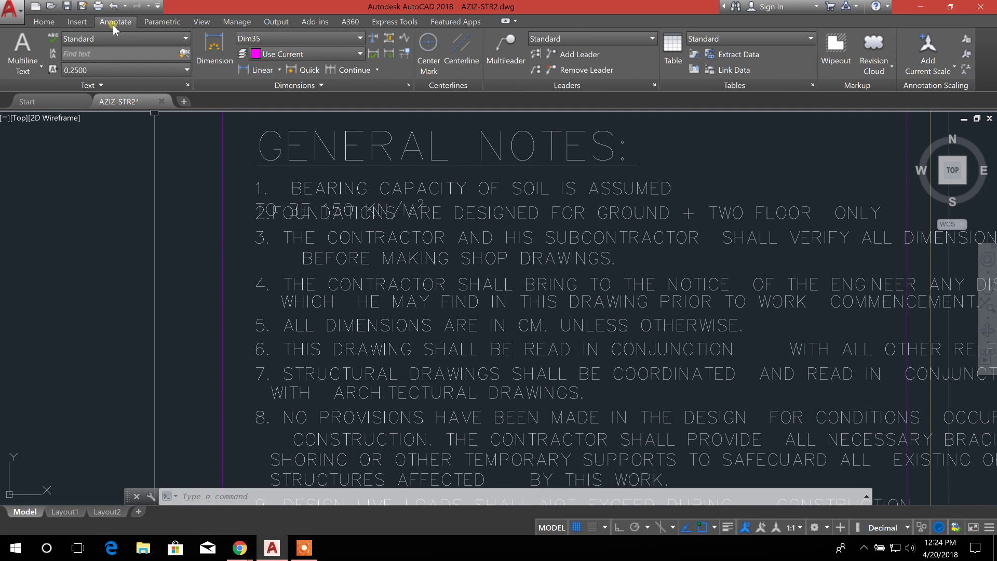
middle_drag(304, 236, 286, 252)
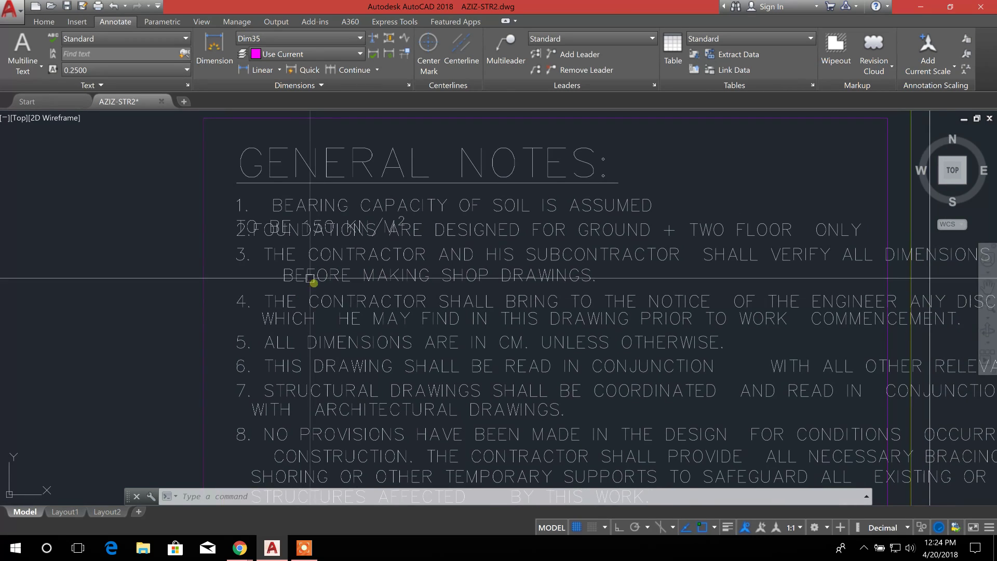
scroll(322, 301, down, 2)
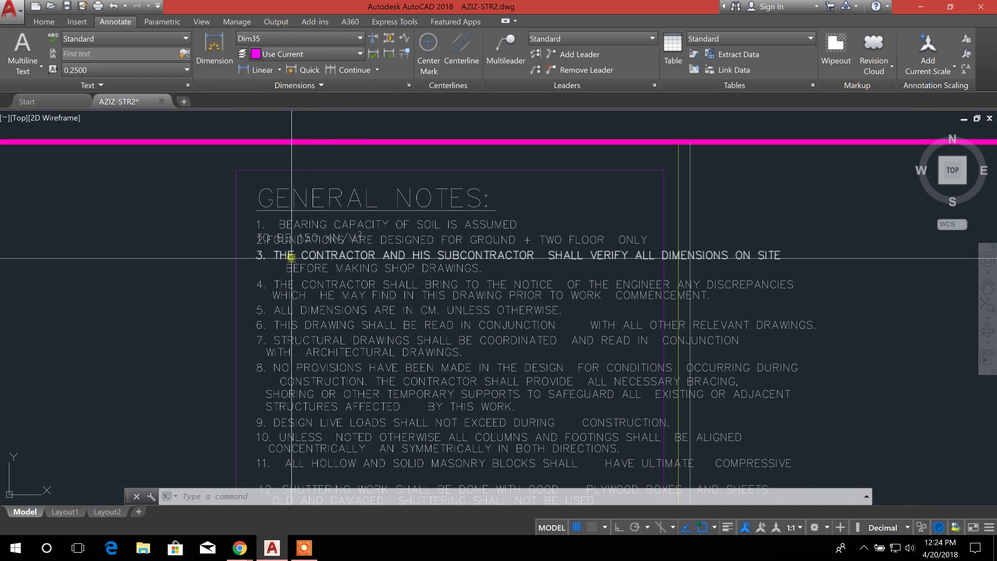
scroll(353, 349, down, 1)
middle_drag(353, 348, 363, 234)
middle_drag(621, 465, 621, 299)
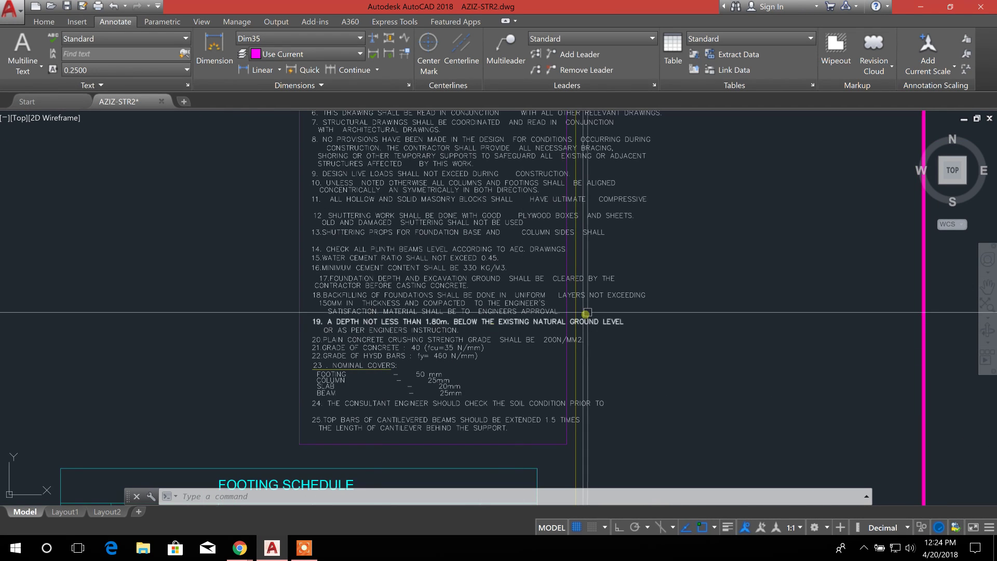
scroll(621, 298, up, 1)
scroll(620, 299, down, 1)
- Return to the top of the notes, select note 3, and open its text style settings
middle_drag(467, 130, 333, 199)
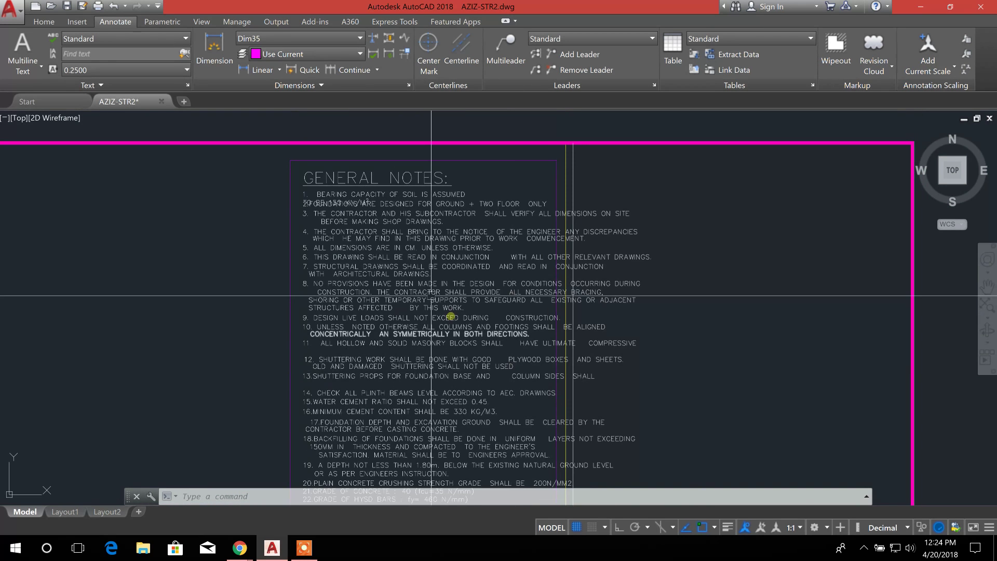
scroll(333, 198, up, 2)
scroll(340, 267, up, 3)
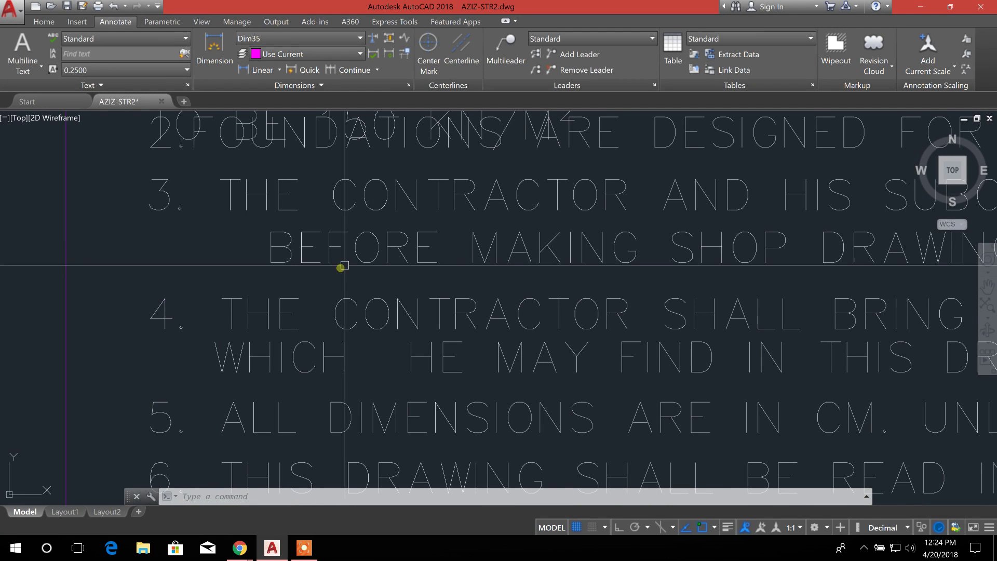
click(337, 185)
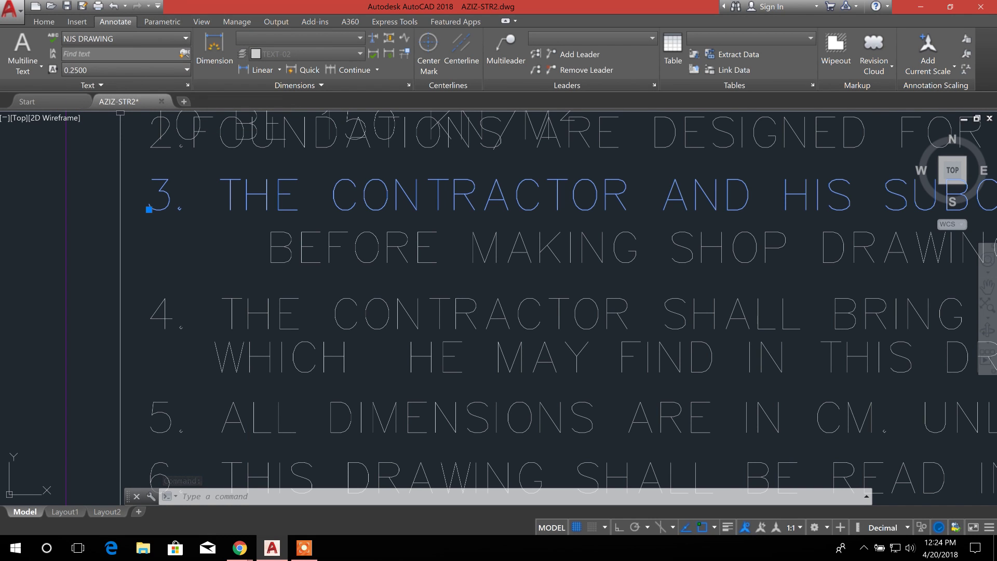
click(189, 86)
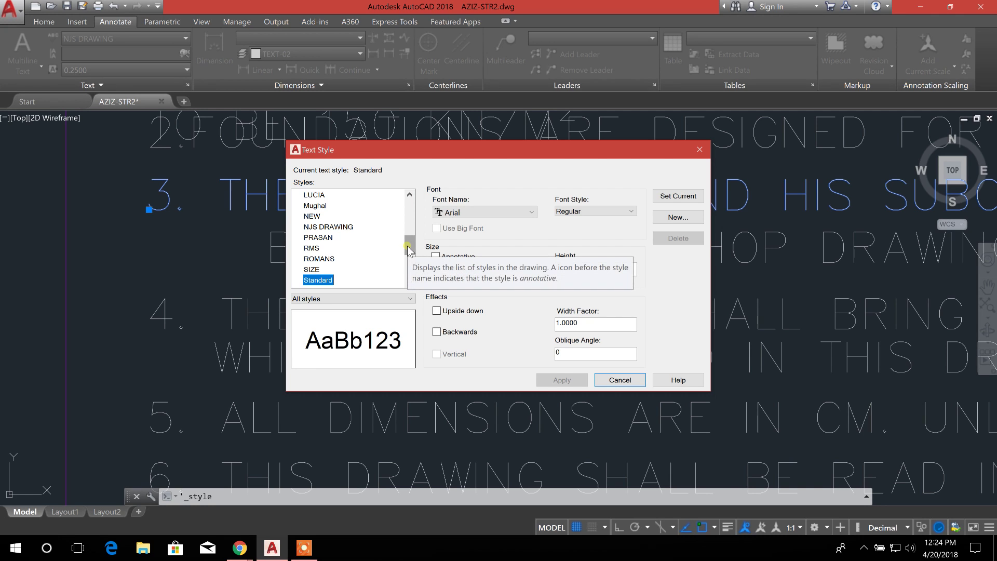
drag(408, 250, 409, 233)
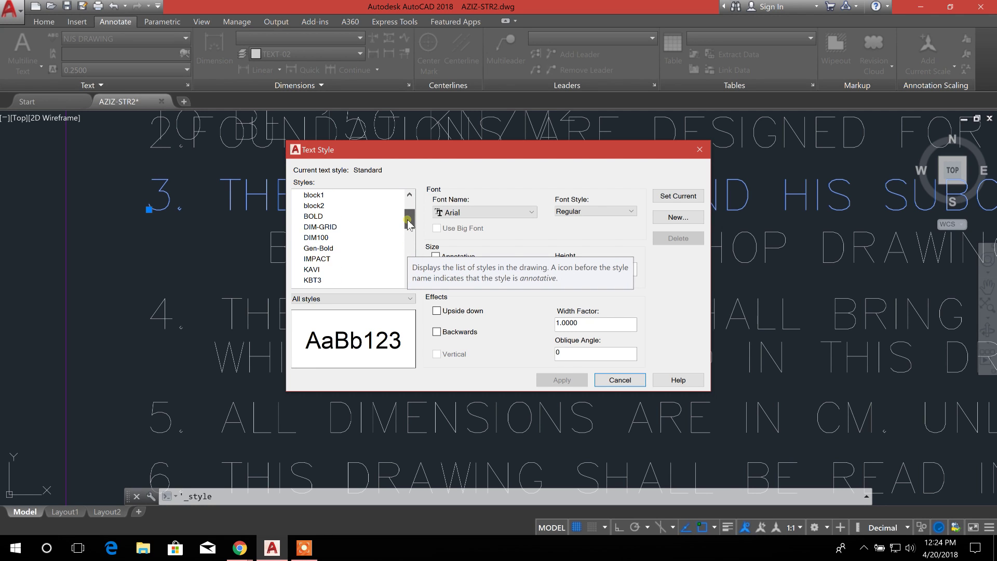
drag(409, 230, 410, 244)
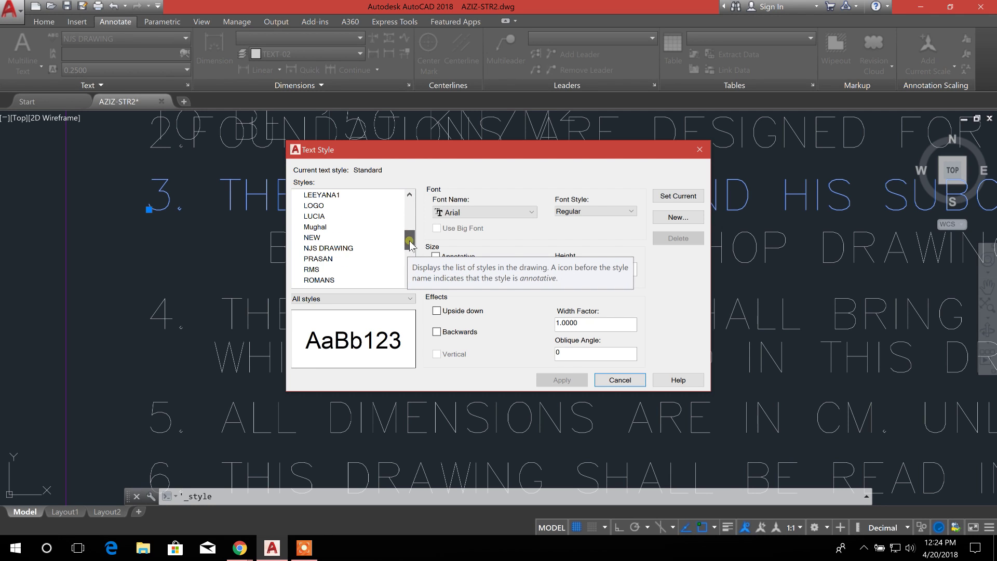
click(347, 250)
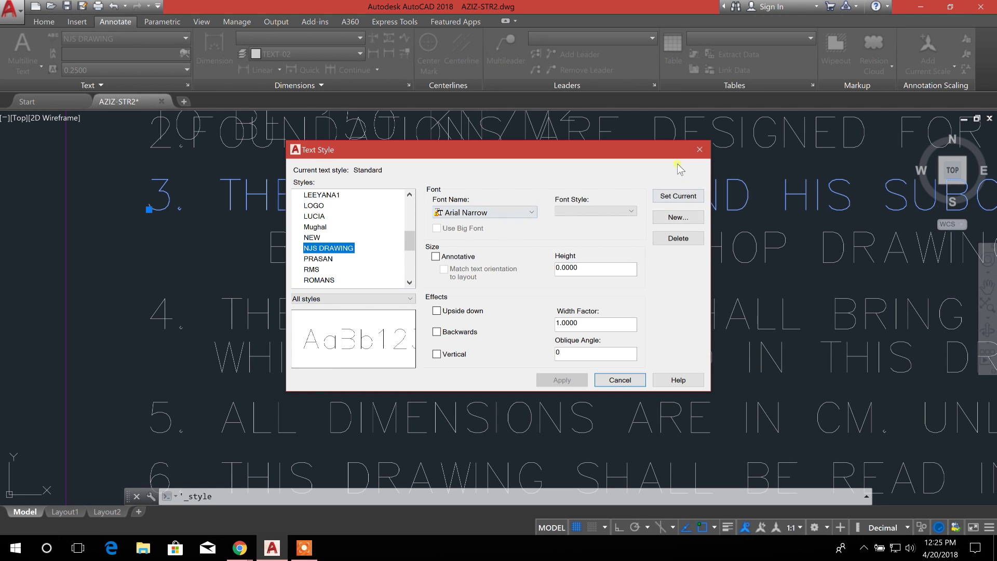
click(699, 150)
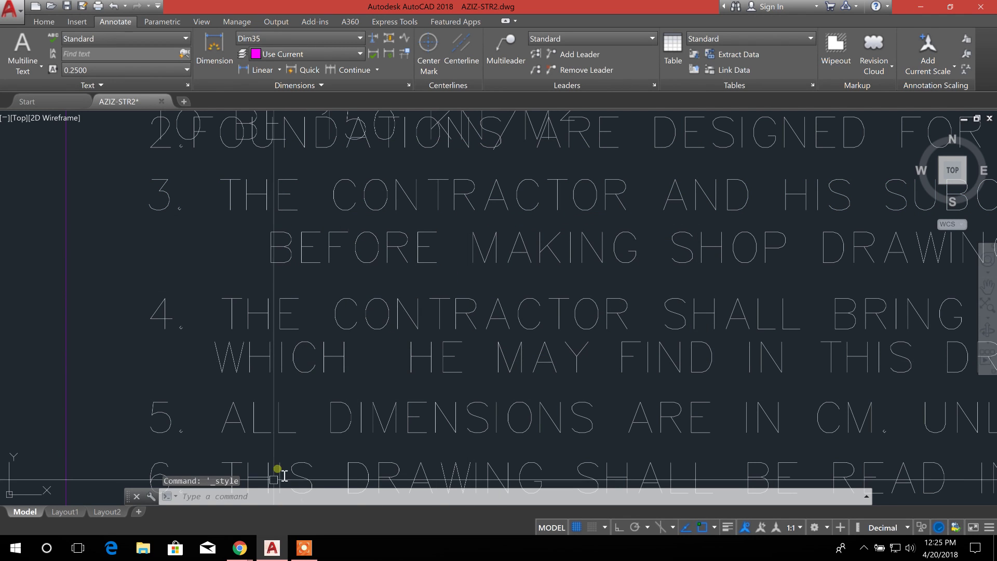
- Return to the browser's Google search for the Arial Narrow font
click(305, 470)
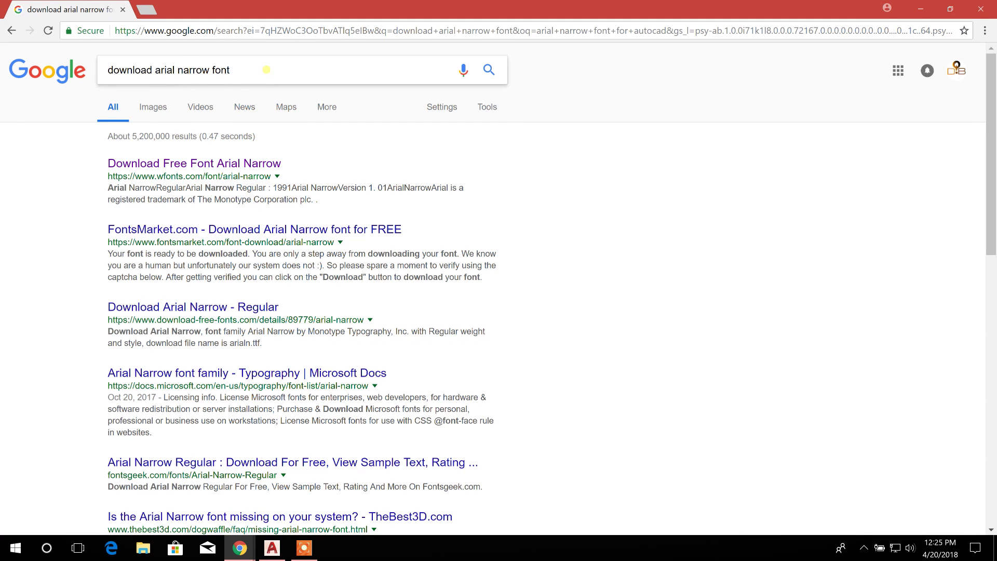
click(266, 70)
click(635, 111)
- Download Arial Narrow.ttf from the wfonts.com font archive files list
click(216, 165)
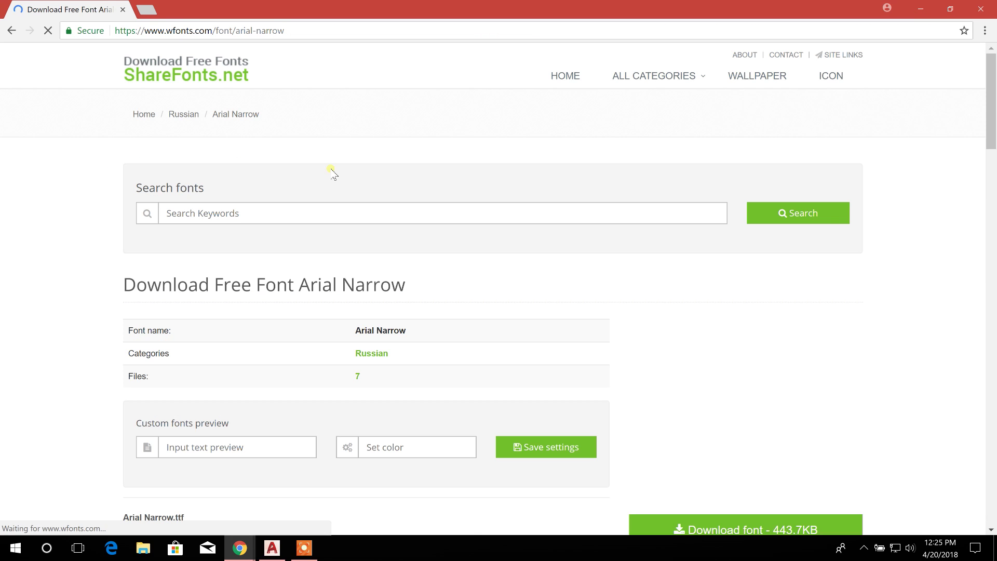
scroll(384, 252, down, 10)
scroll(390, 260, down, 10)
scroll(389, 260, down, 7)
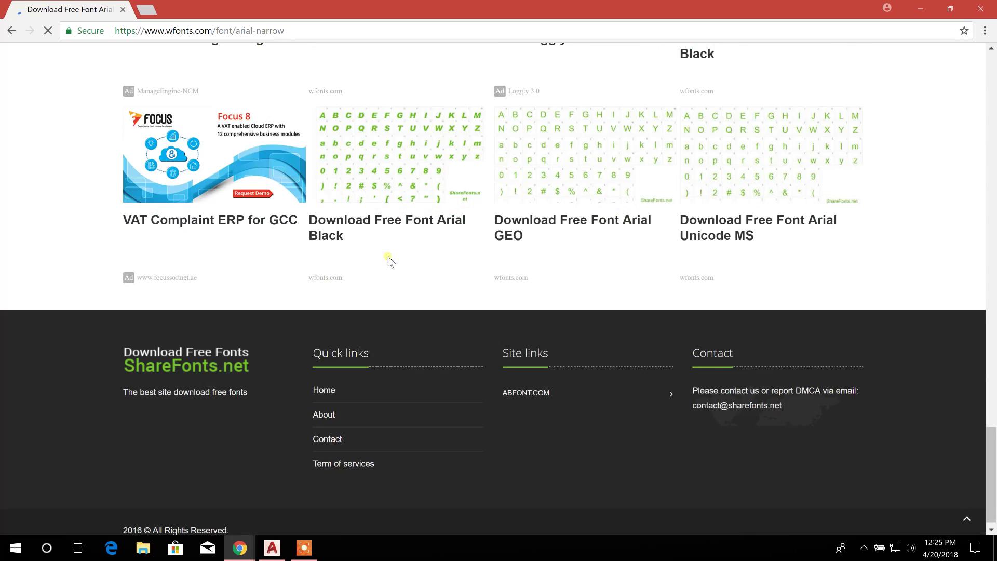
scroll(389, 259, up, 10)
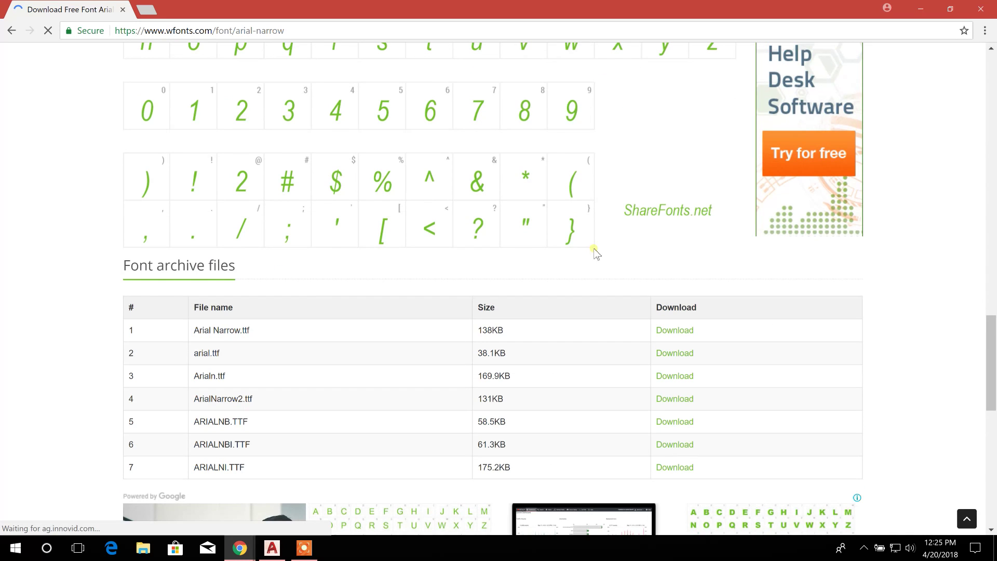
click(675, 333)
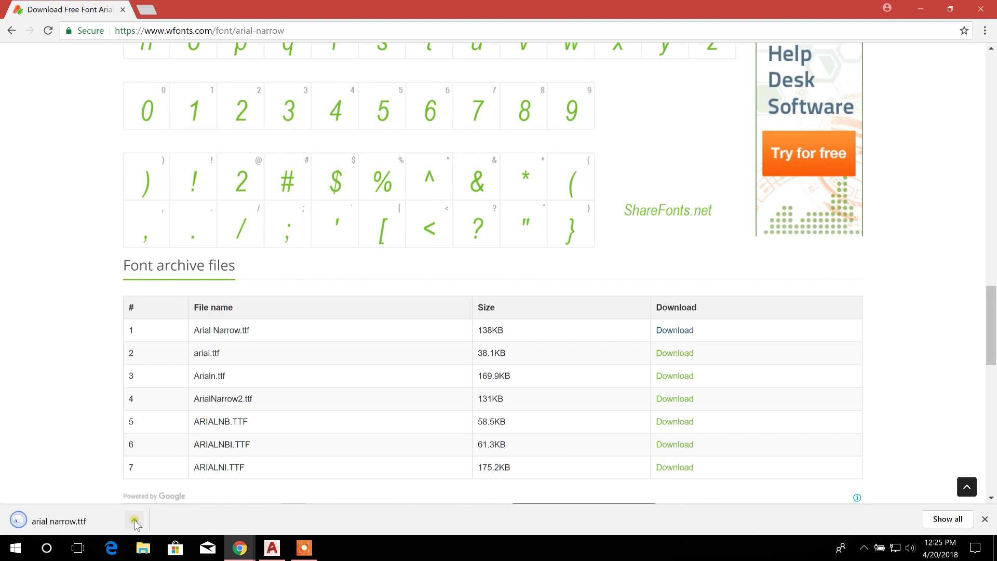
click(135, 523)
- Install the downloaded arial narrow font from the Downloads folder's right-click menu
click(171, 475)
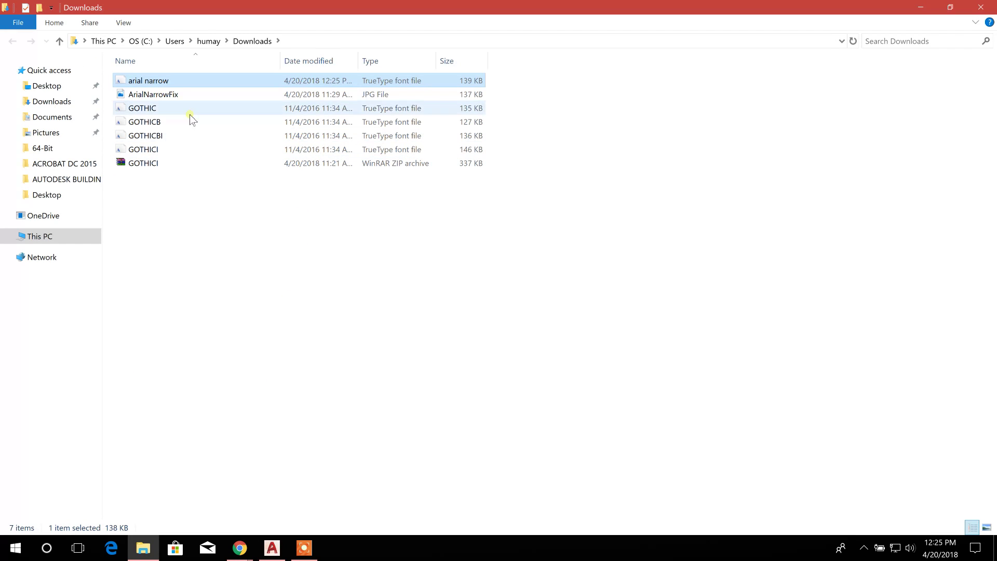
right_click(189, 79)
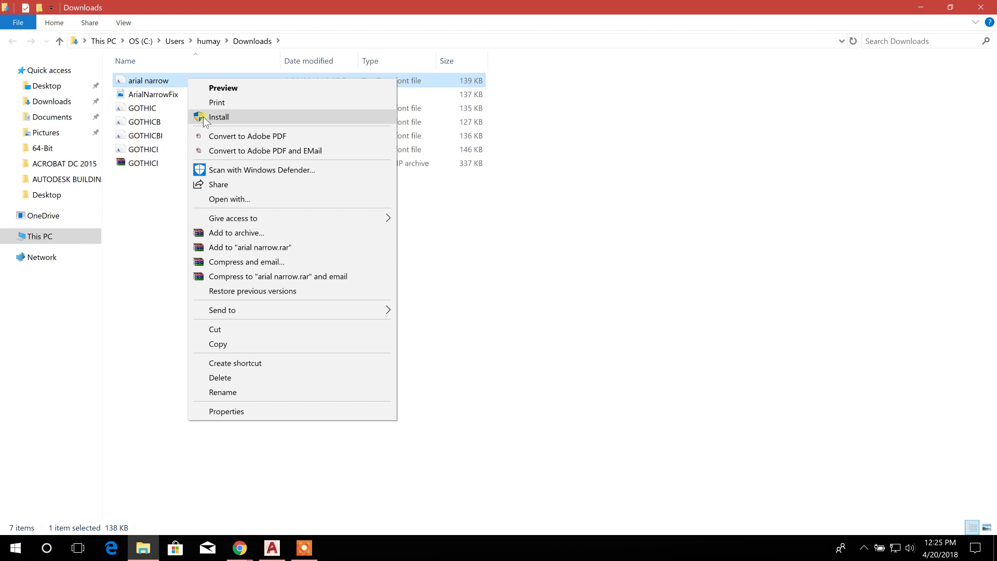
click(225, 118)
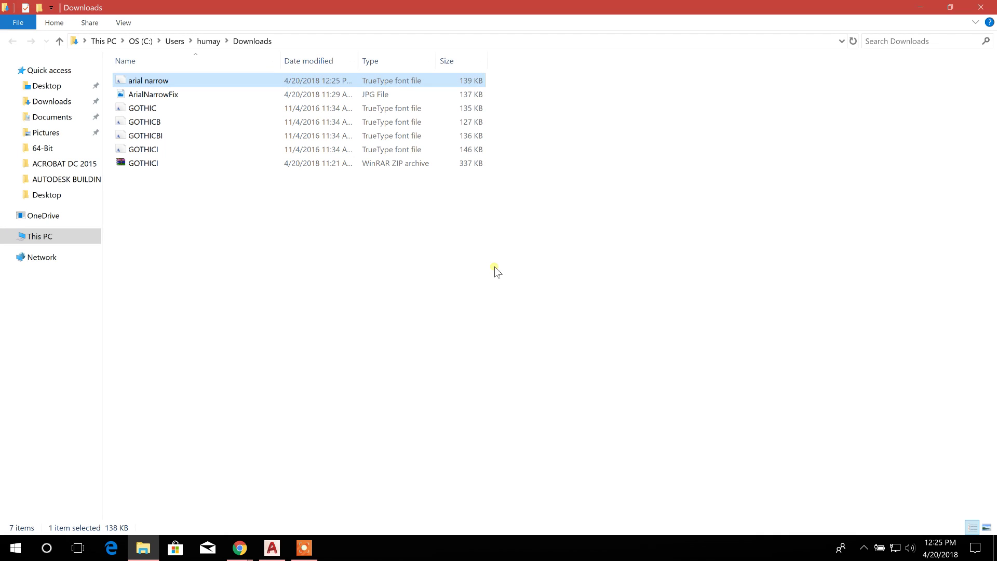
click(520, 254)
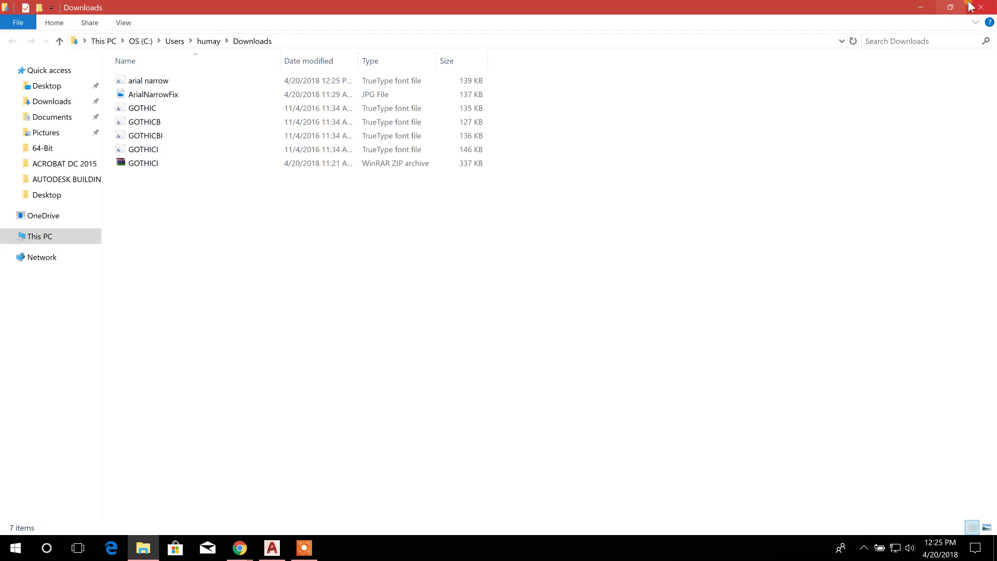
- Quit AutoCAD without saving, relaunch AutoCAD 2018, and reopen AZIZ-STR2 from recent documents
click(985, 7)
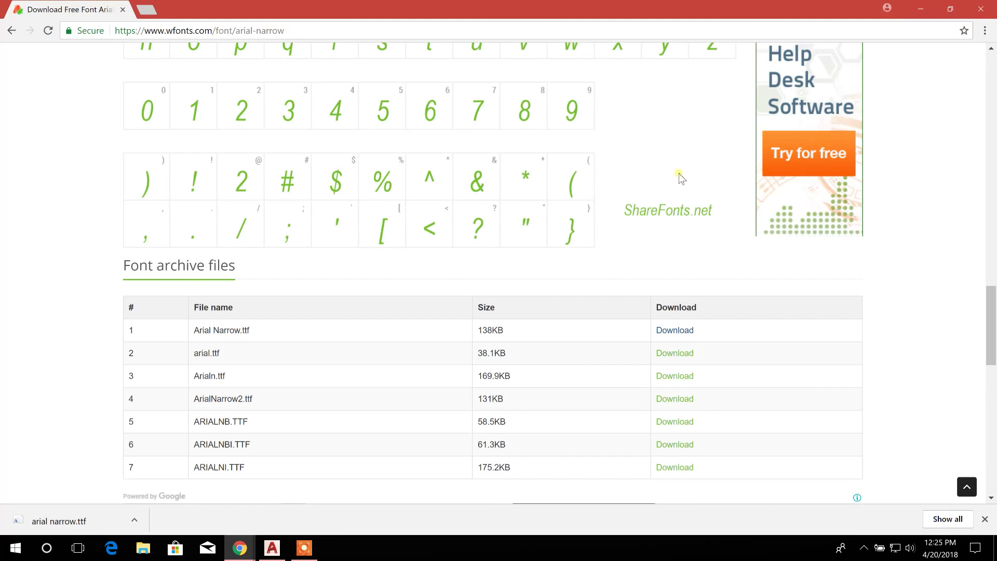
click(923, 6)
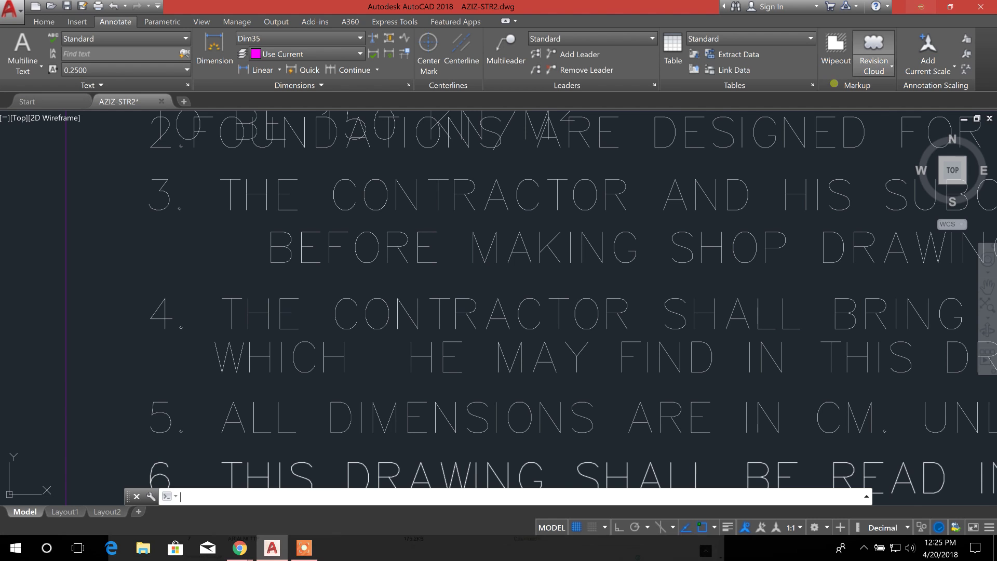
click(980, 6)
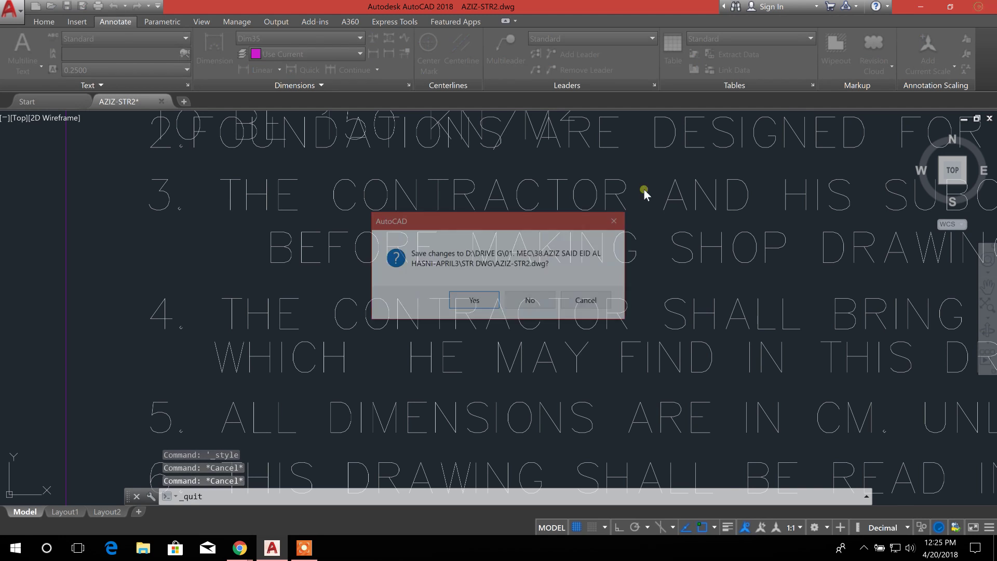
click(525, 304)
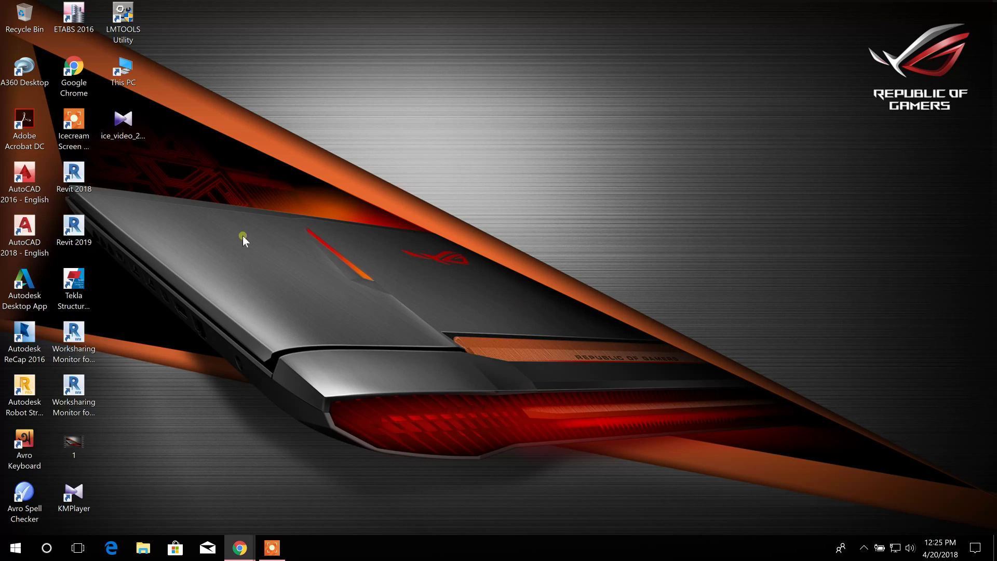
double_click(24, 229)
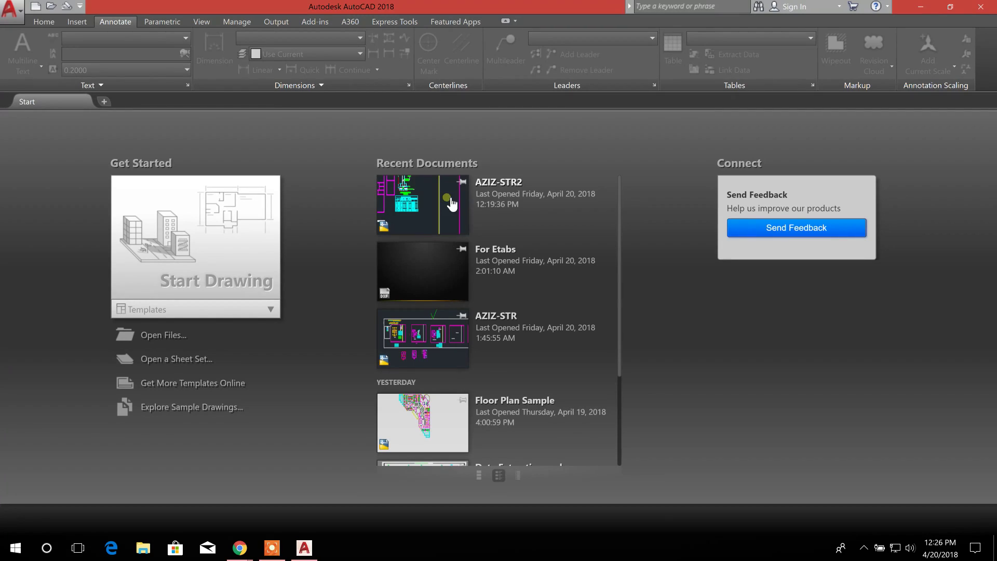
click(513, 192)
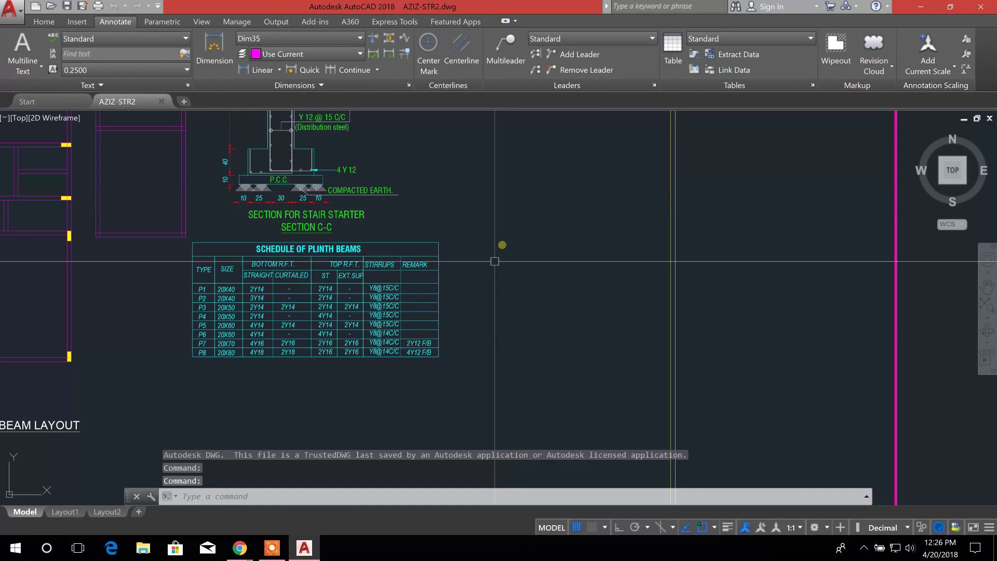
- Zoom out and pan across the drawing to the General Notes sheet
scroll(475, 317, down, 3)
scroll(516, 289, down, 2)
scroll(244, 276, down, 2)
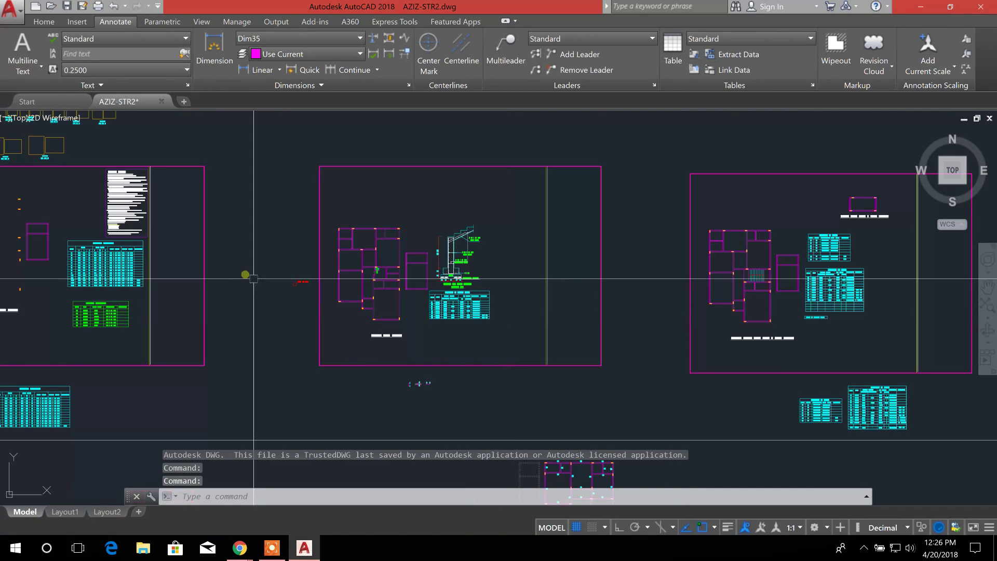
middle_drag(245, 276, 355, 300)
scroll(246, 213, up, 3)
scroll(265, 200, up, 2)
scroll(277, 187, up, 2)
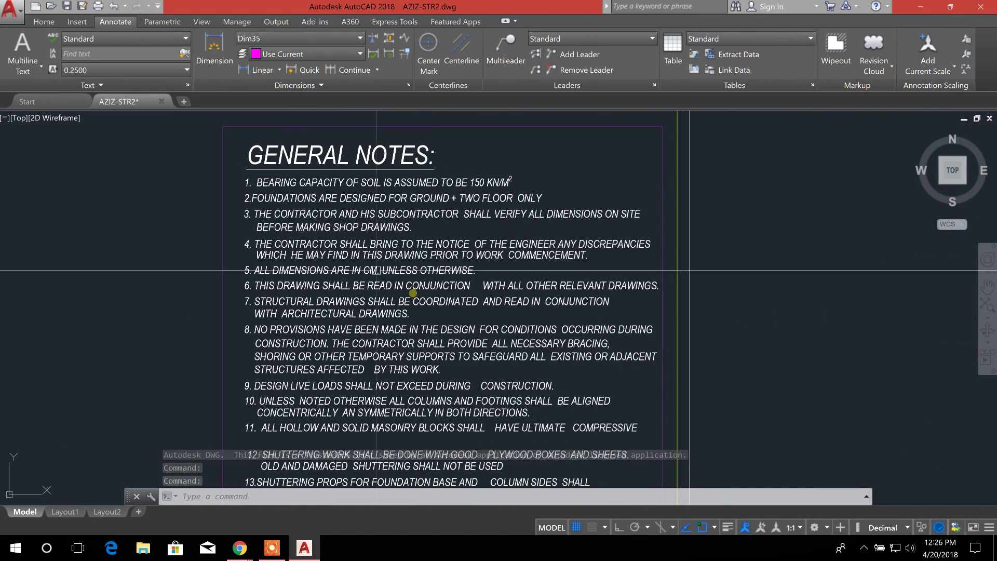
scroll(281, 183, up, 1)
scroll(334, 223, down, 1)
scroll(363, 213, down, 2)
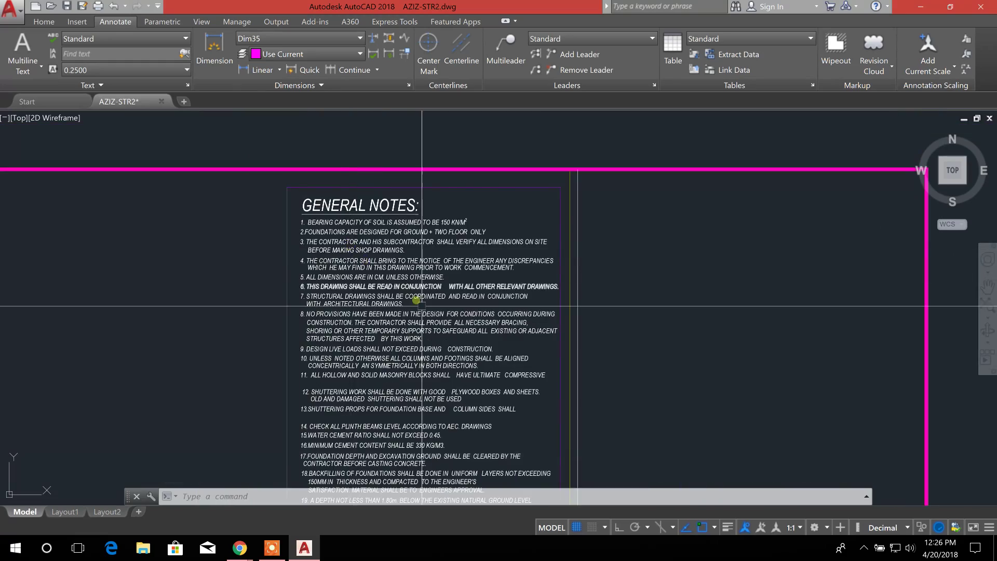
middle_drag(406, 256, 405, 207)
- Zoom in on notes 12–25 and select note 1 to confirm its NJS DRAWING style
scroll(415, 212, up, 1)
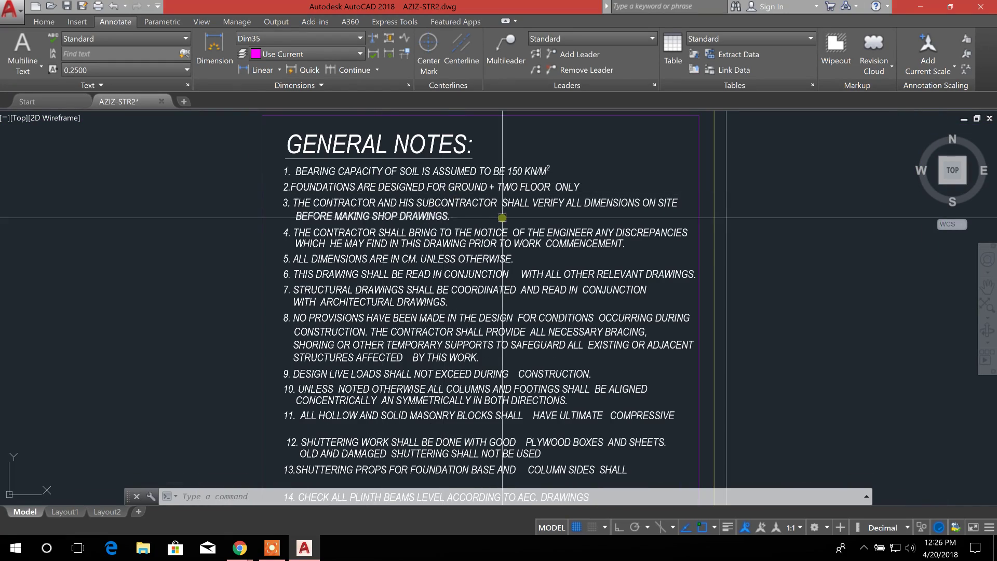
scroll(453, 244, up, 1)
scroll(453, 244, up, 1)
scroll(363, 198, down, 1)
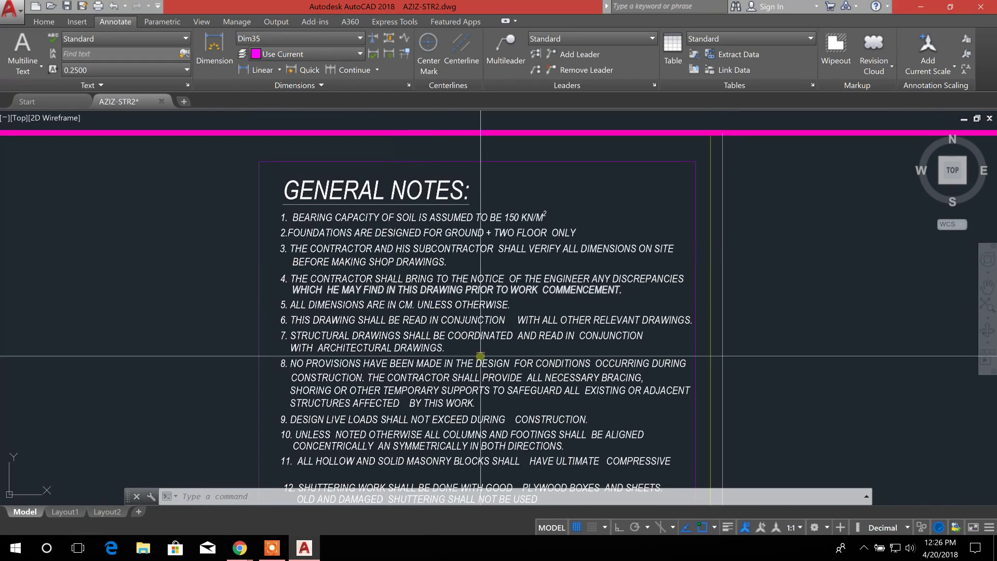
middle_drag(401, 336, 423, 284)
scroll(424, 284, down, 1)
scroll(424, 283, down, 1)
middle_drag(446, 484, 448, 366)
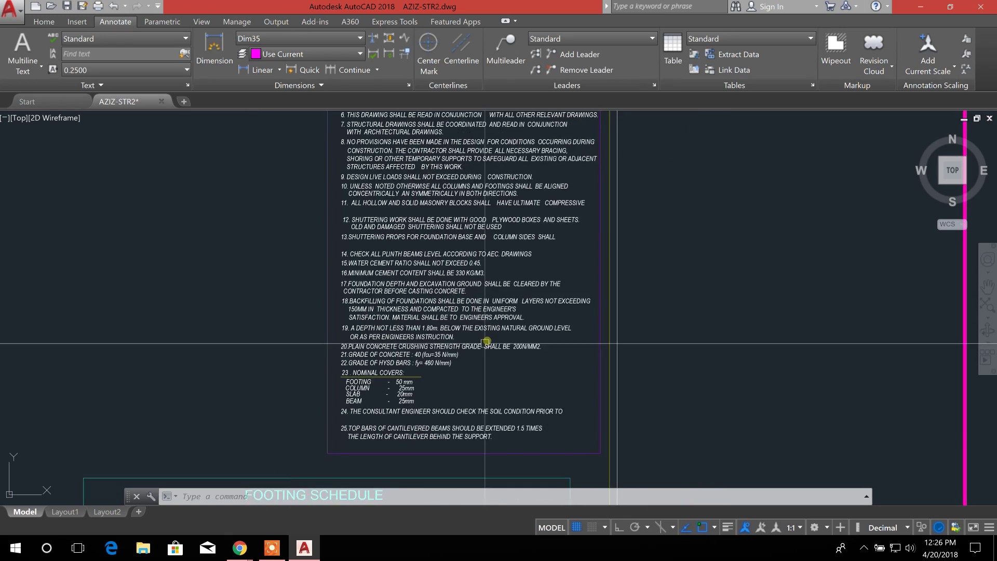
scroll(448, 366, up, 2)
scroll(447, 366, down, 3)
scroll(415, 248, up, 3)
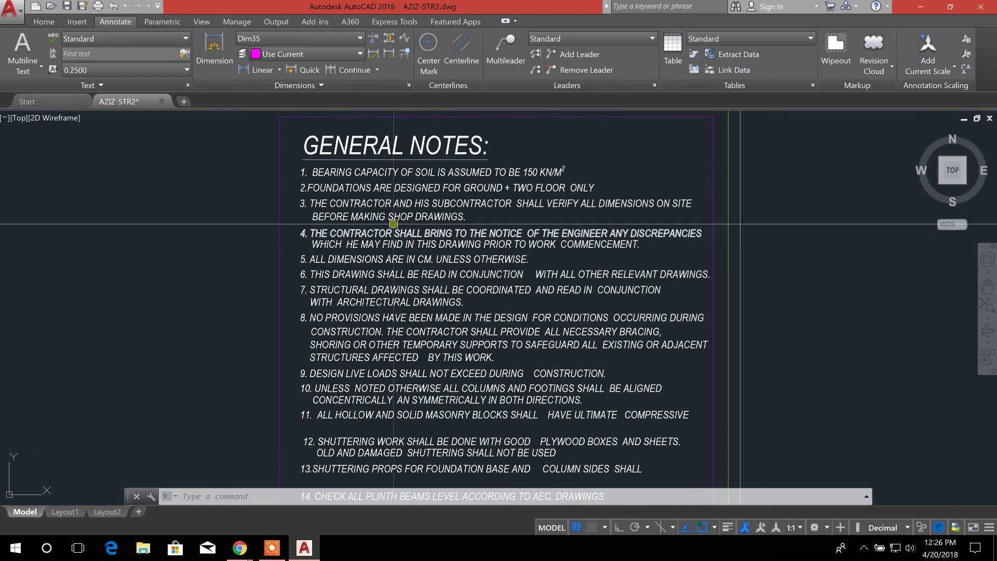
click(356, 171)
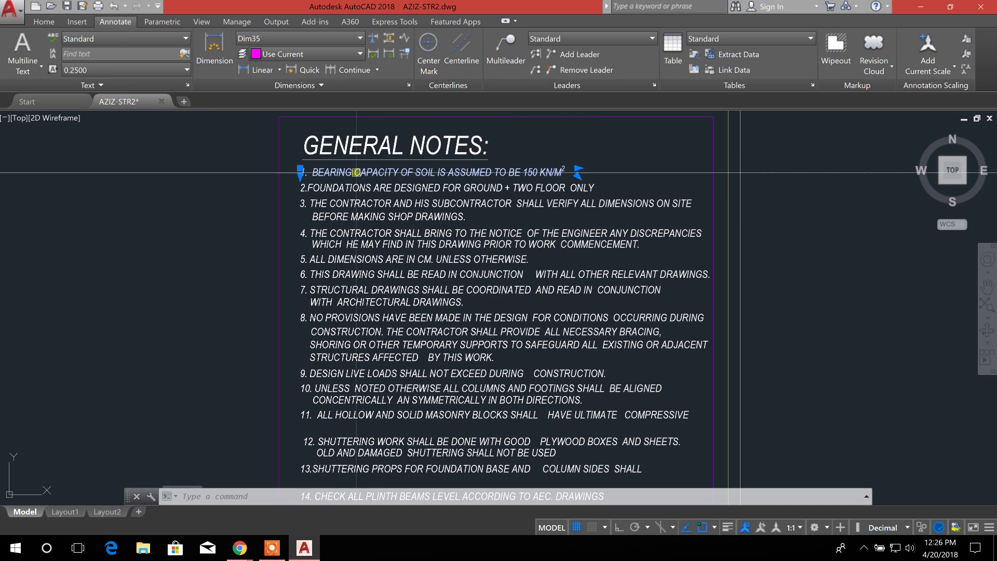
click(186, 82)
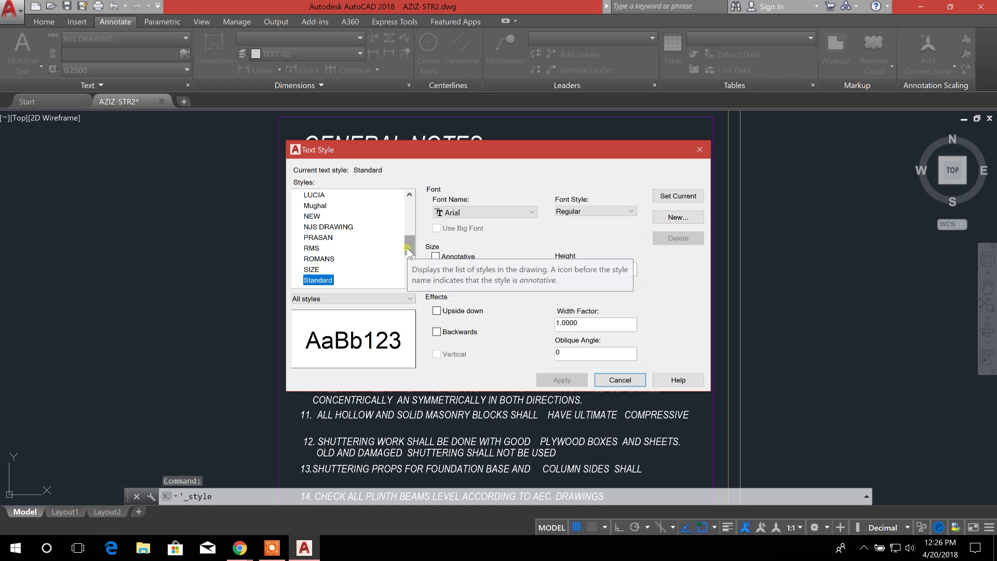
click(332, 227)
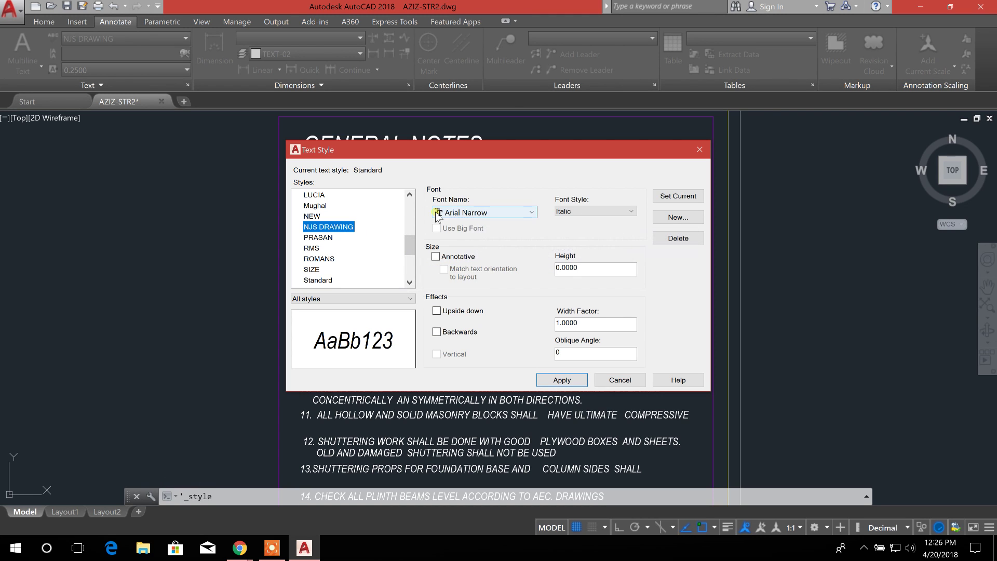
click(619, 380)
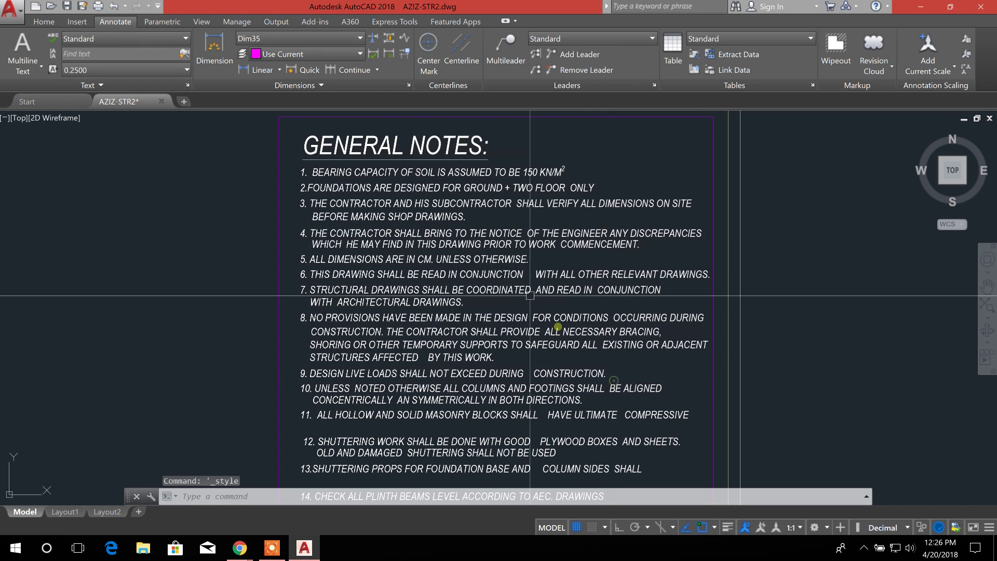
scroll(477, 255, down, 2)
scroll(489, 262, down, 2)
scroll(477, 291, up, 2)
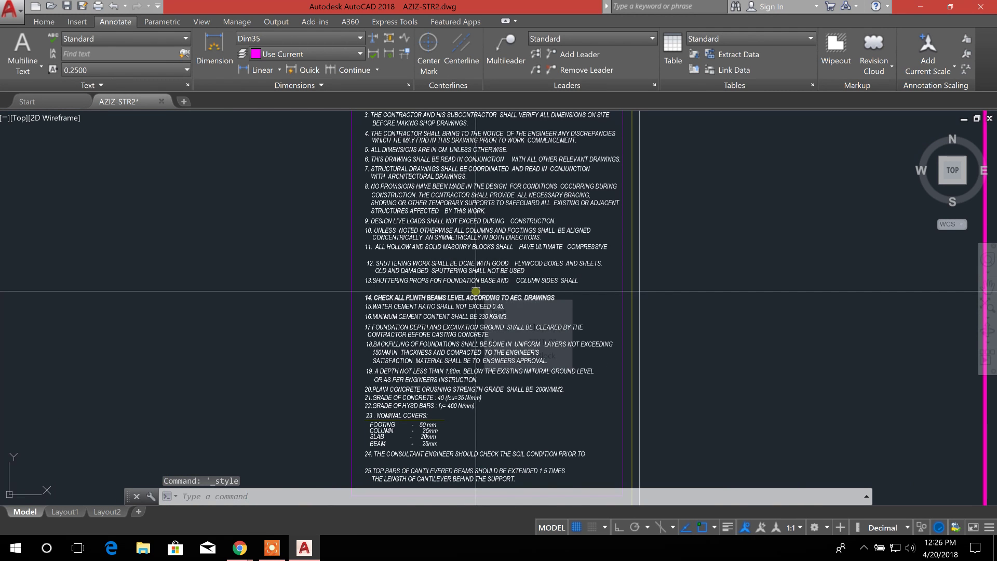